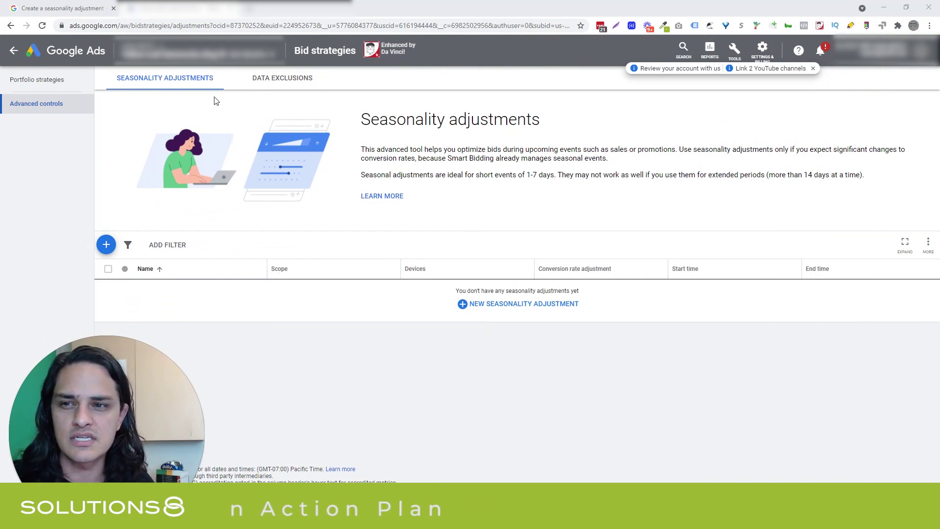
Review the Seasonality adjustments heading and preview the help article's Smart Bidding explanation
left_click_drag(360, 119, 601, 113)
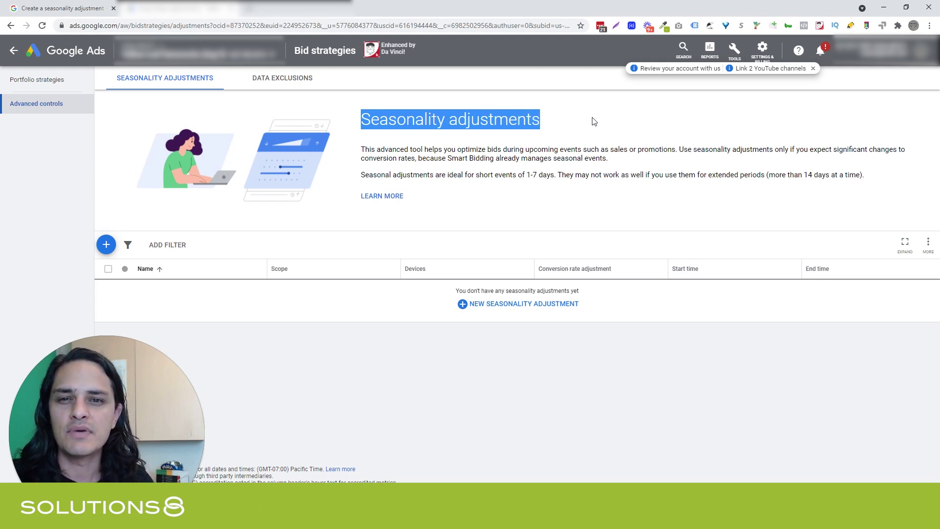
left_click(594, 121)
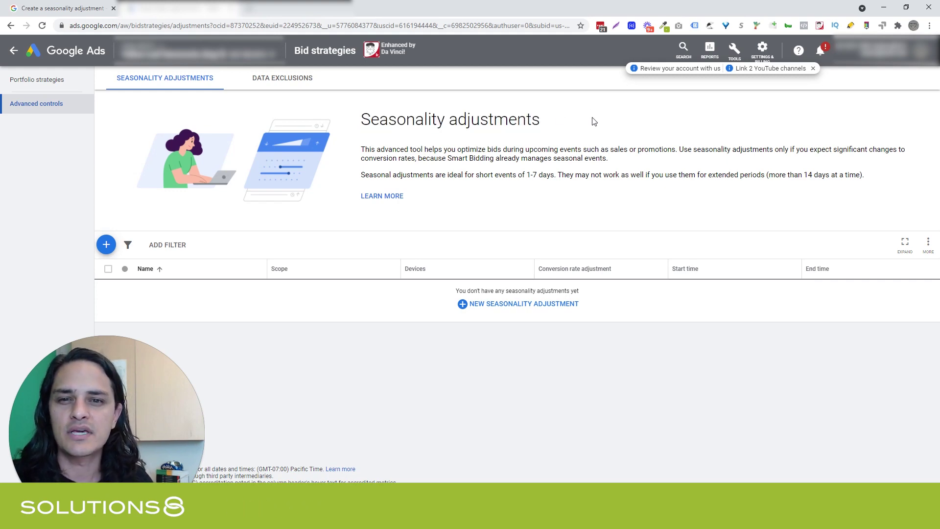
left_click(65, 10)
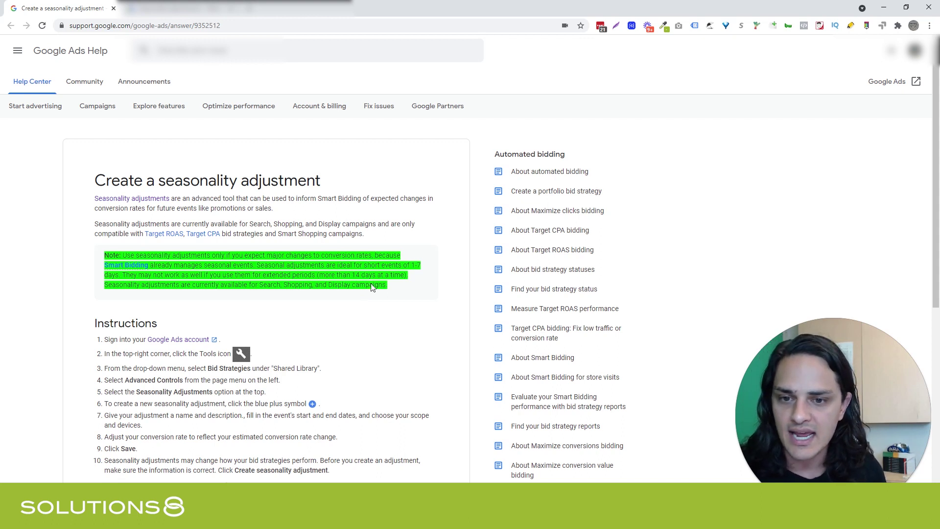
left_click(126, 265)
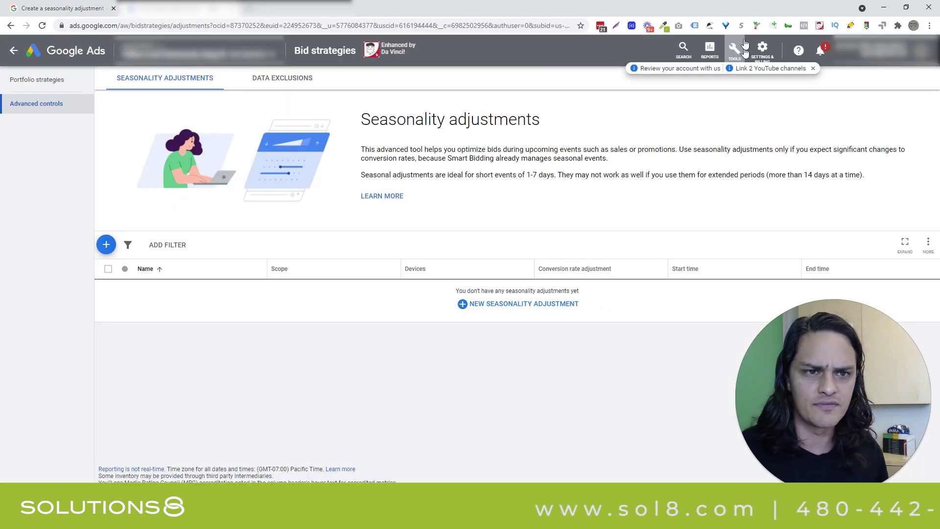
Go to Bid strategies' Advanced controls to reach Seasonality adjustments
left_click(743, 44)
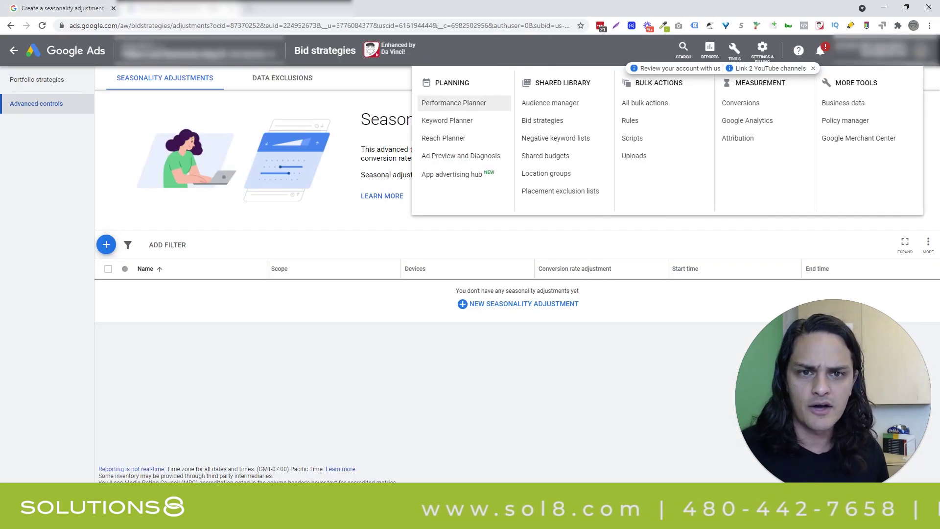
left_click(552, 129)
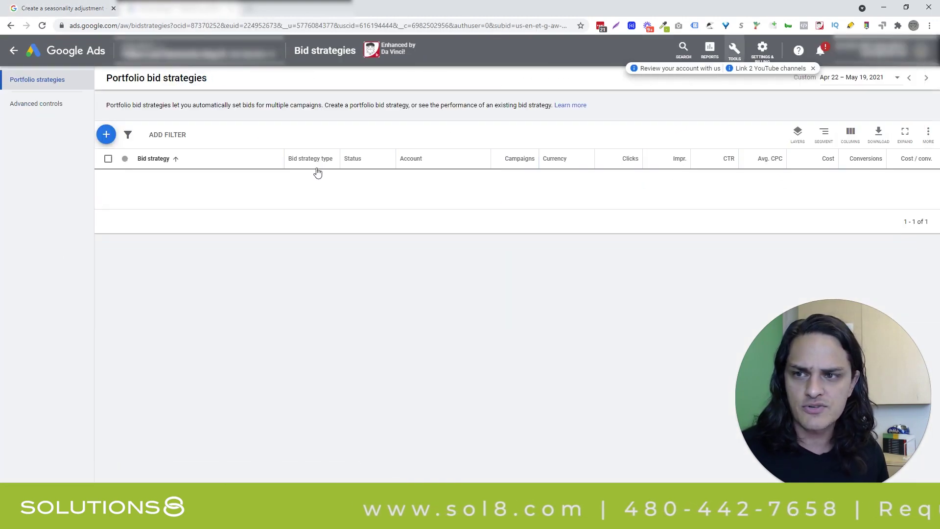
left_click(40, 112)
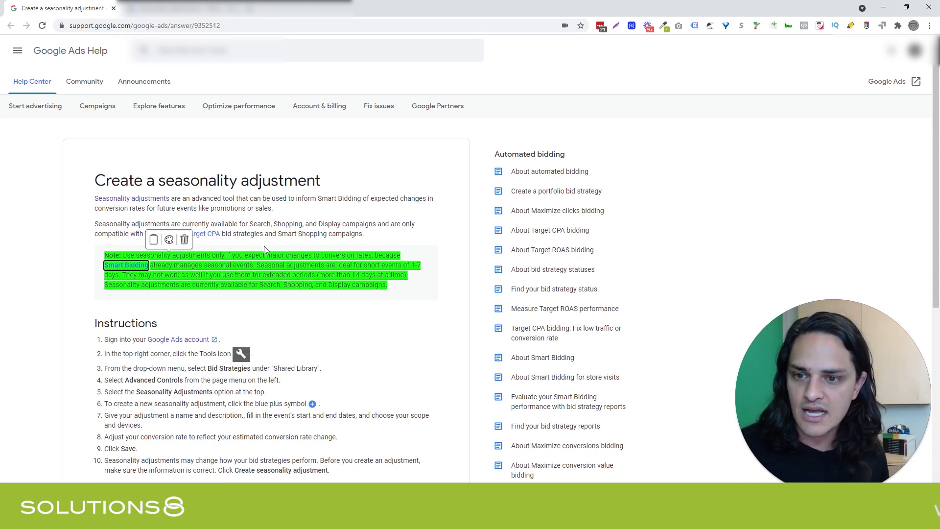
mouse_move(103, 261)
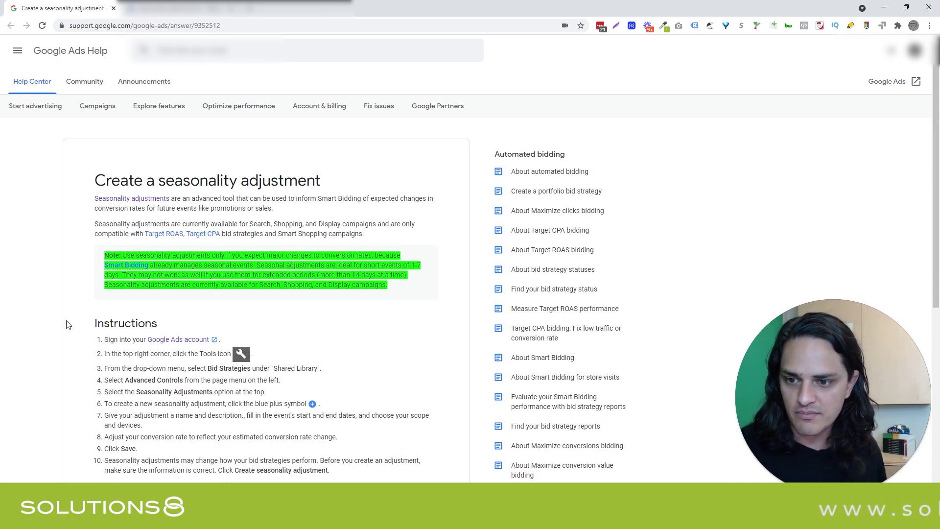
scroll(67, 325, "down", 1)
scroll(67, 325, "up", 1)
Return to the empty Seasonality adjustments list under Advanced controls
mouse_move(250, 243)
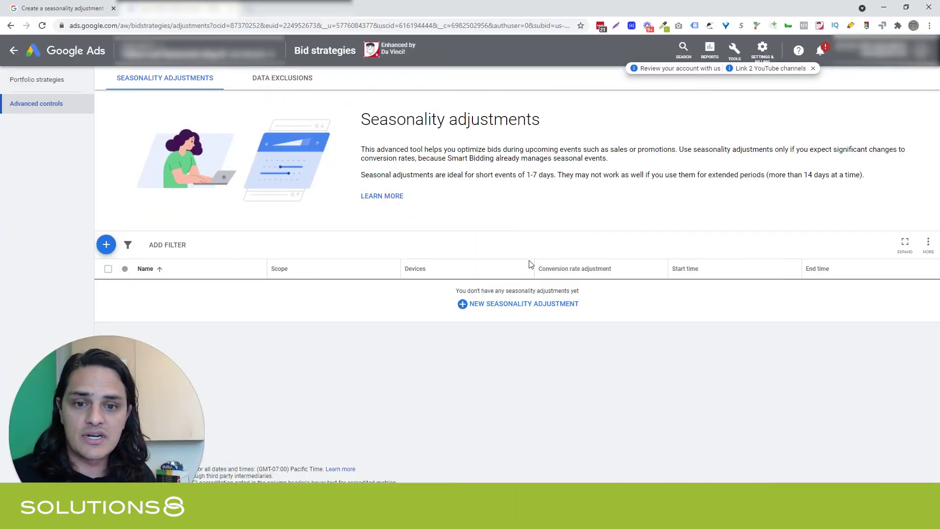
Begin a new seasonality adjustment form
left_click(517, 308)
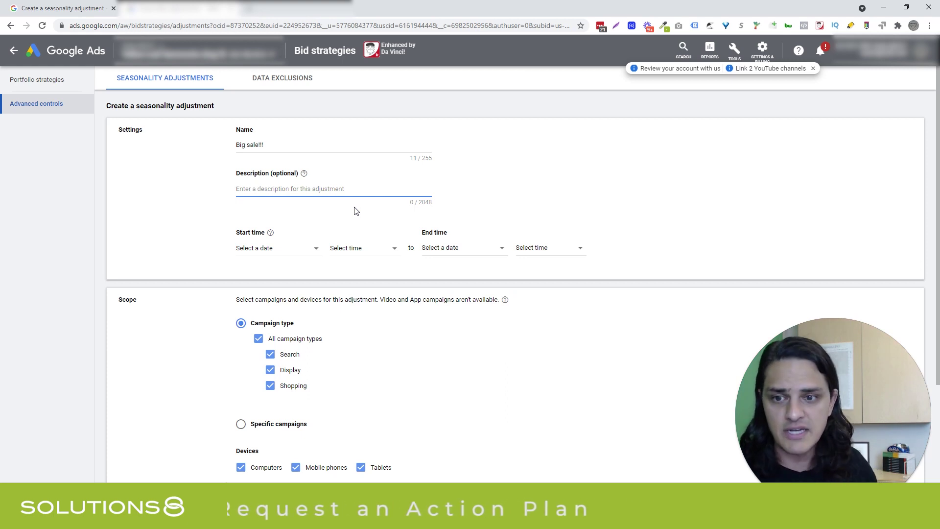
Open the Start time date picker for the adjustment
scroll(181, 203, "down", 2)
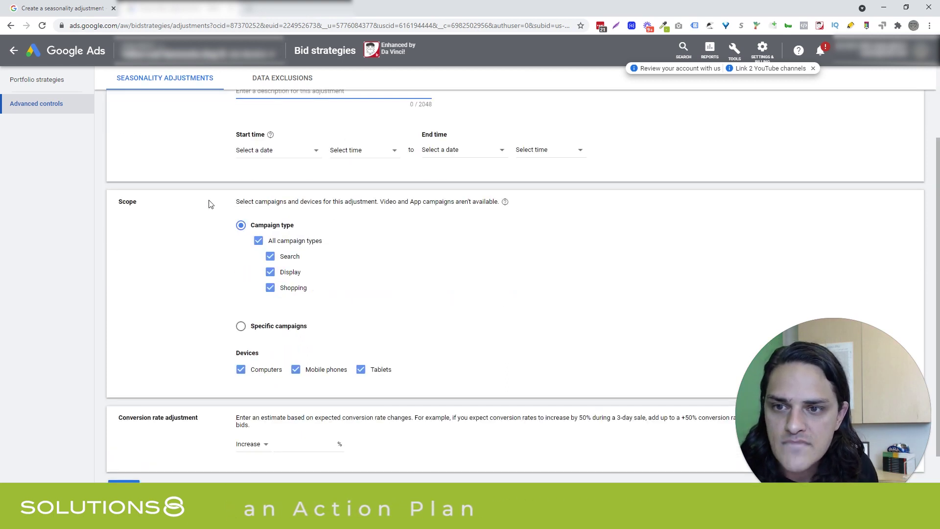
left_click(252, 156)
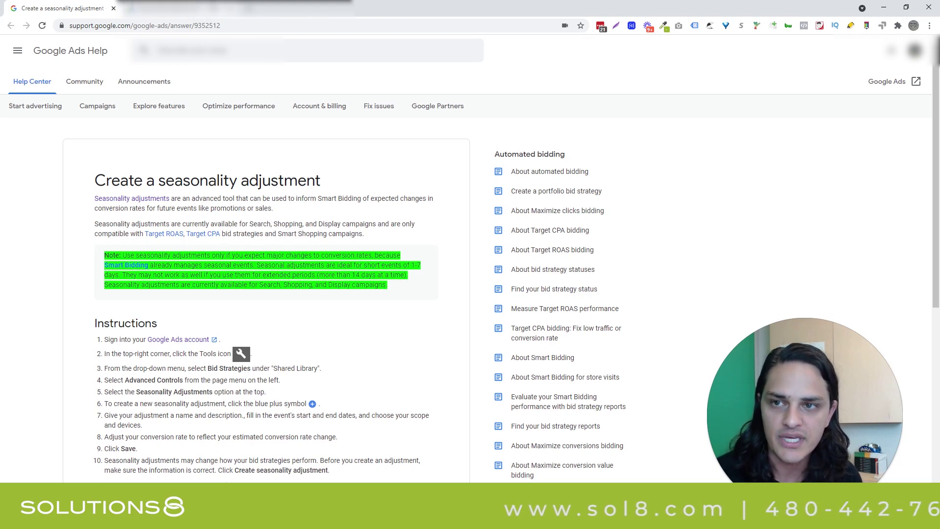
Set the adjustment's end time to May 24, 2021, 12:00 AM
left_click(171, 8)
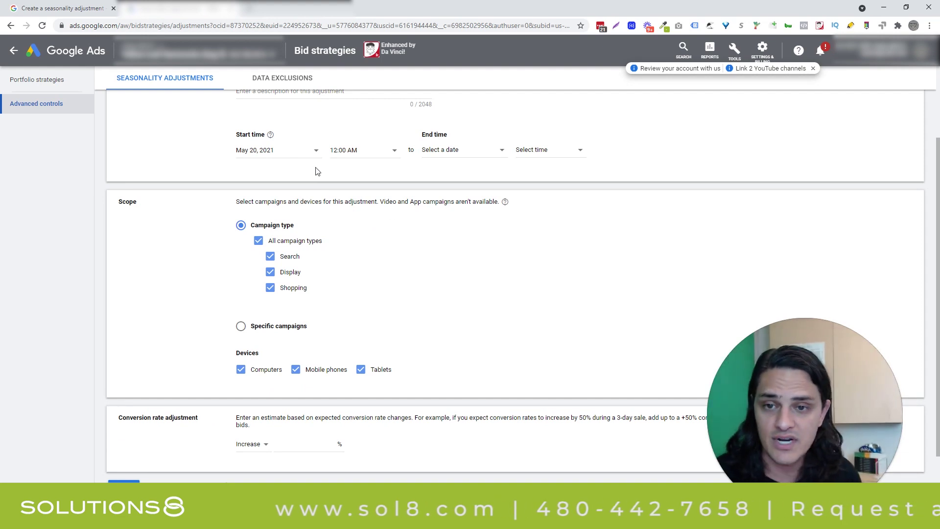
left_click(466, 154)
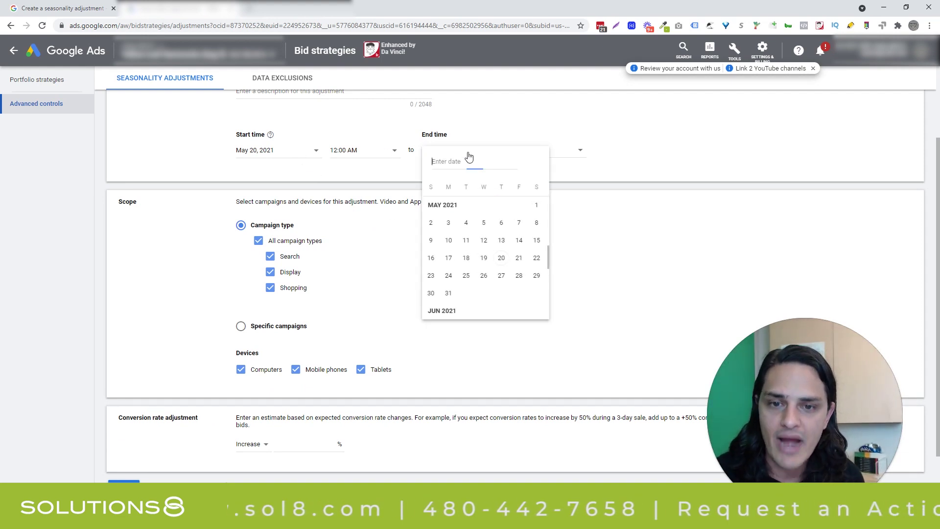
left_click(448, 275)
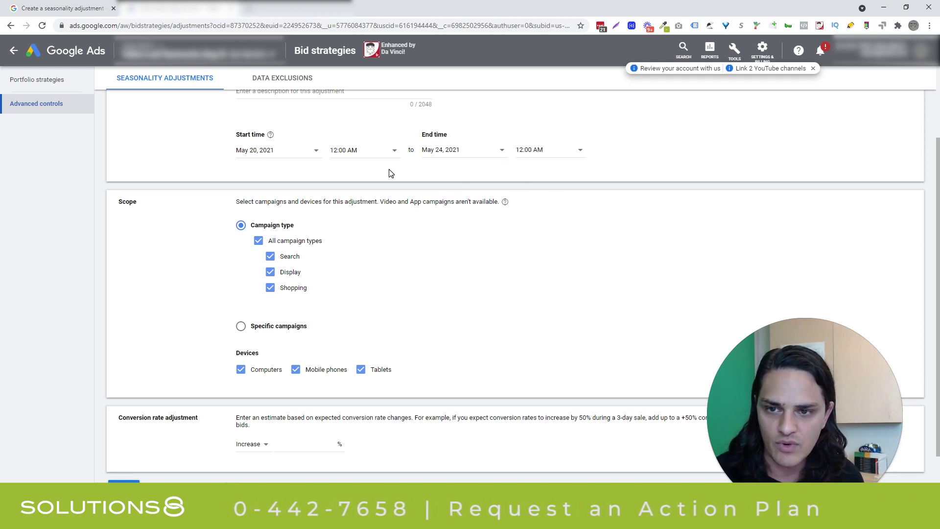
Scope the adjustment by Campaign type, keeping Search, Display and Shopping included
scroll(377, 196, "down", 1)
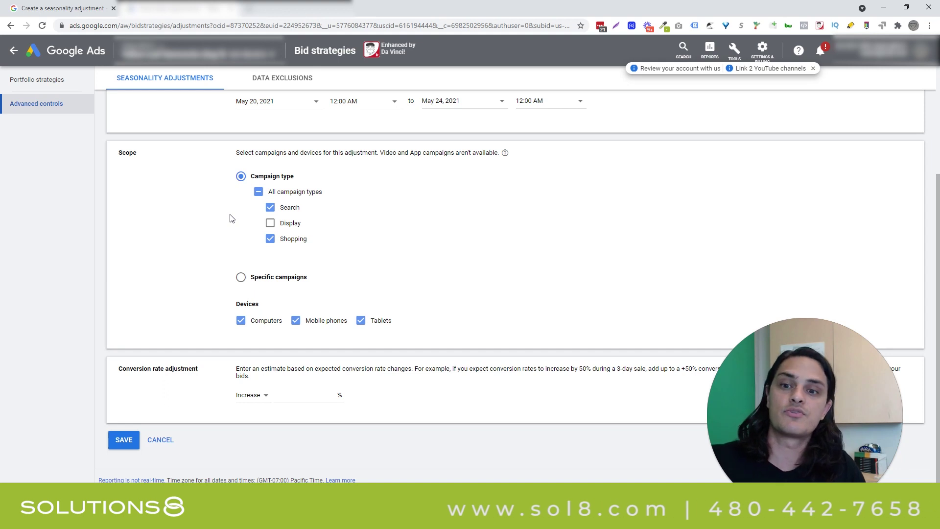
left_click(270, 223)
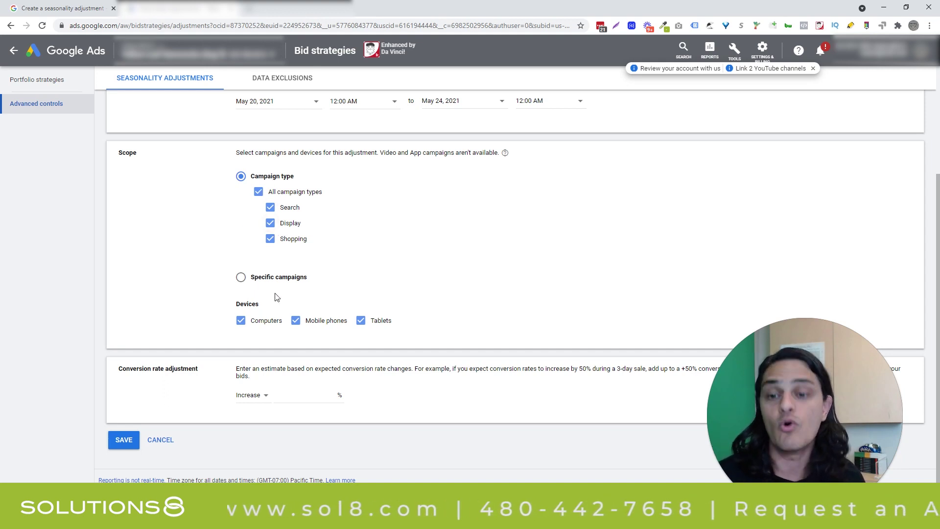
left_click(250, 278)
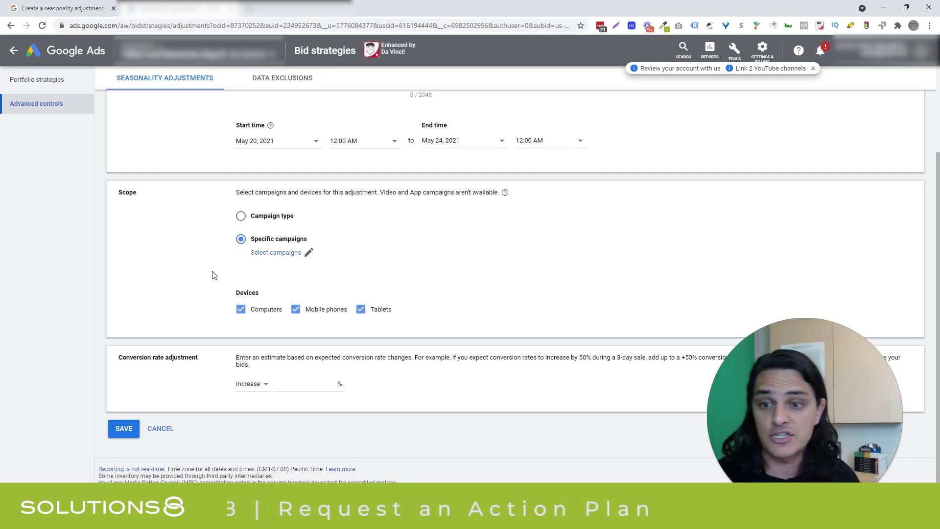
left_click(265, 216)
scroll(336, 231, "down", 1)
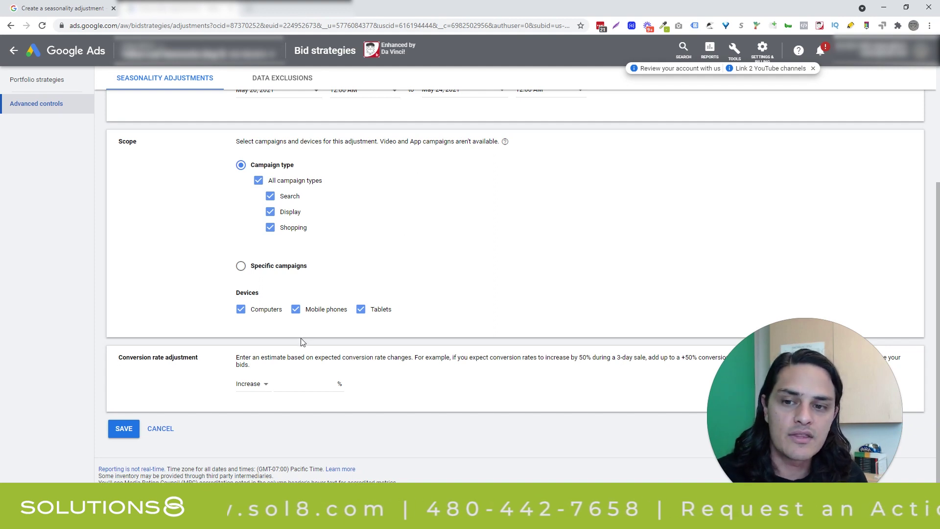
left_click(263, 317)
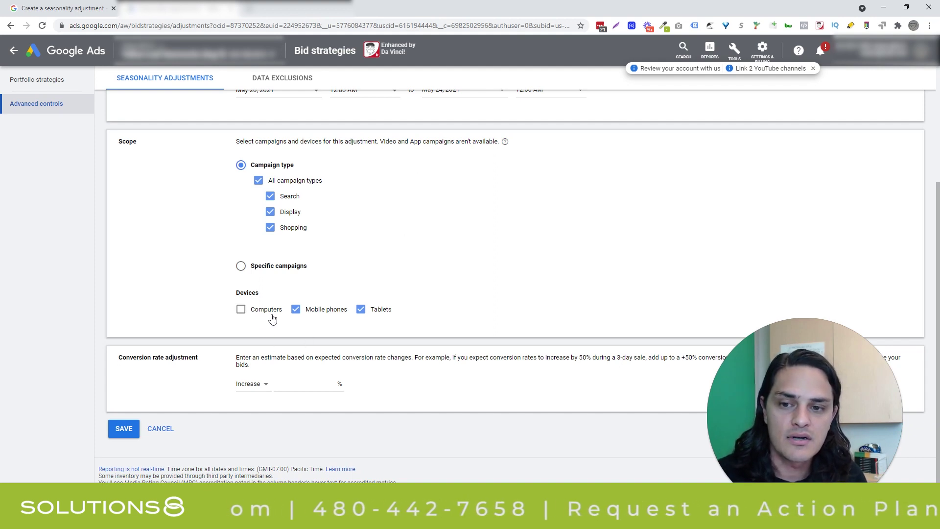
left_click(295, 311)
left_click(361, 310)
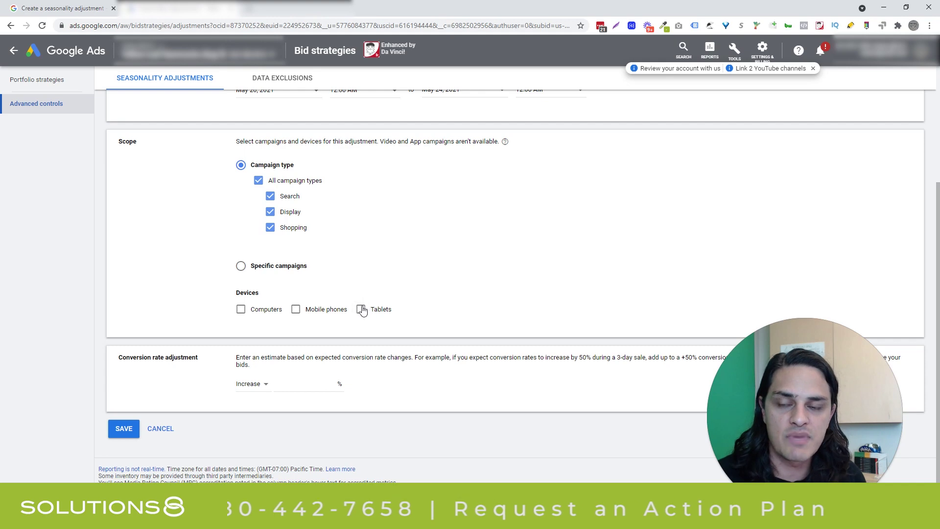
scroll(357, 283, "up", 3)
scroll(357, 283, "down", 3)
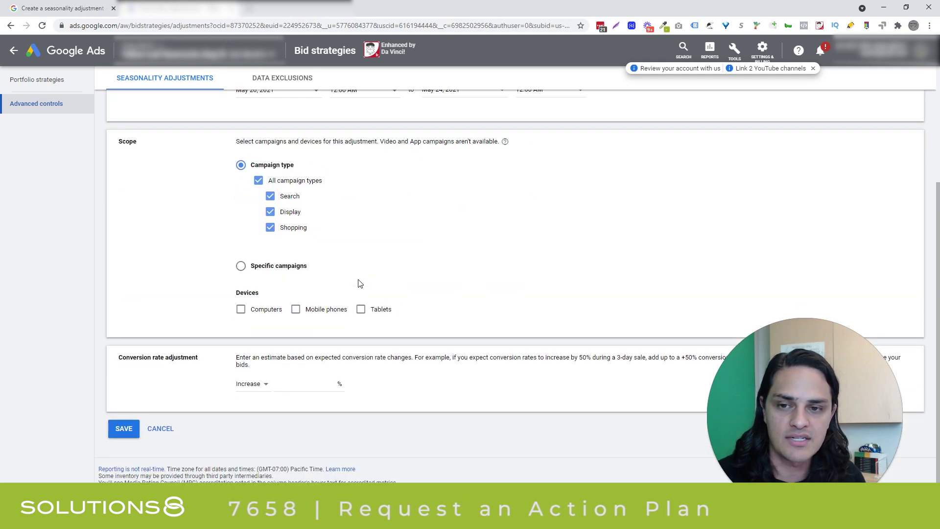
scroll(358, 283, "up", 2)
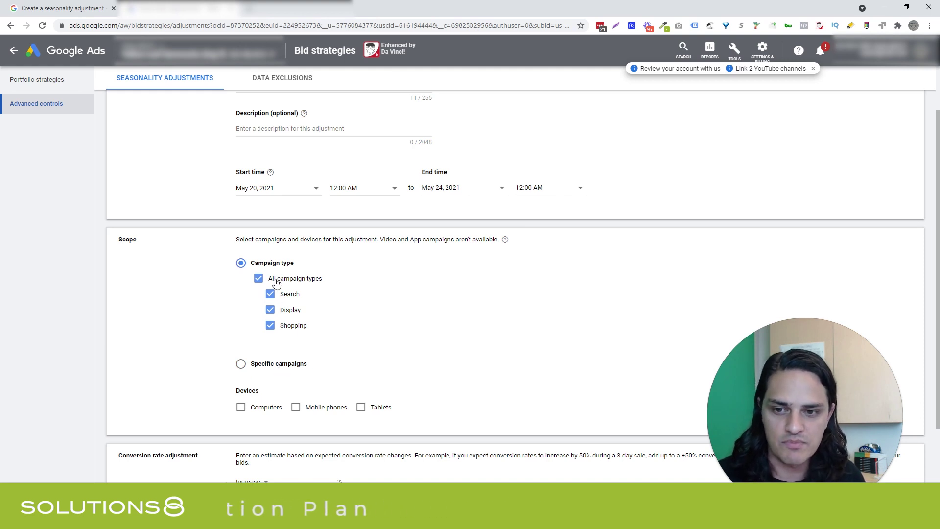
scroll(274, 278, "down", 2)
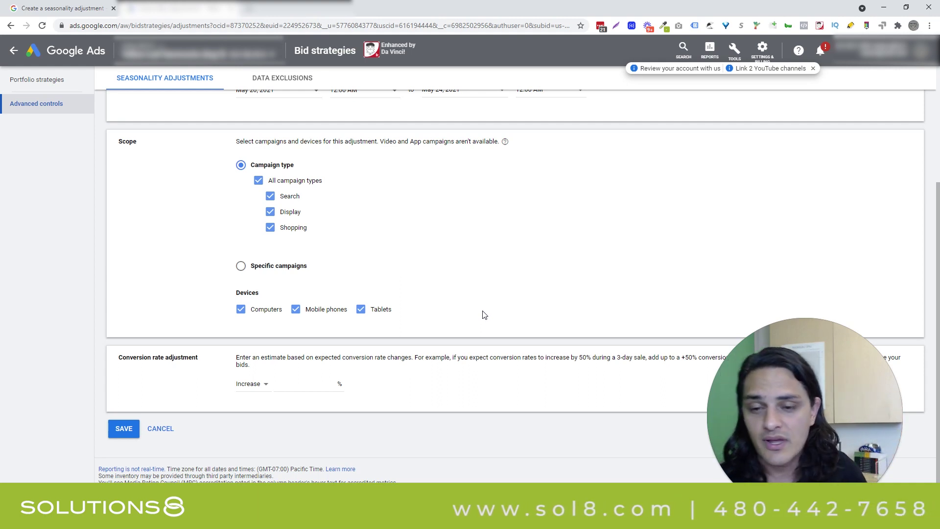
left_click_drag(394, 310, 230, 308)
left_click(216, 308)
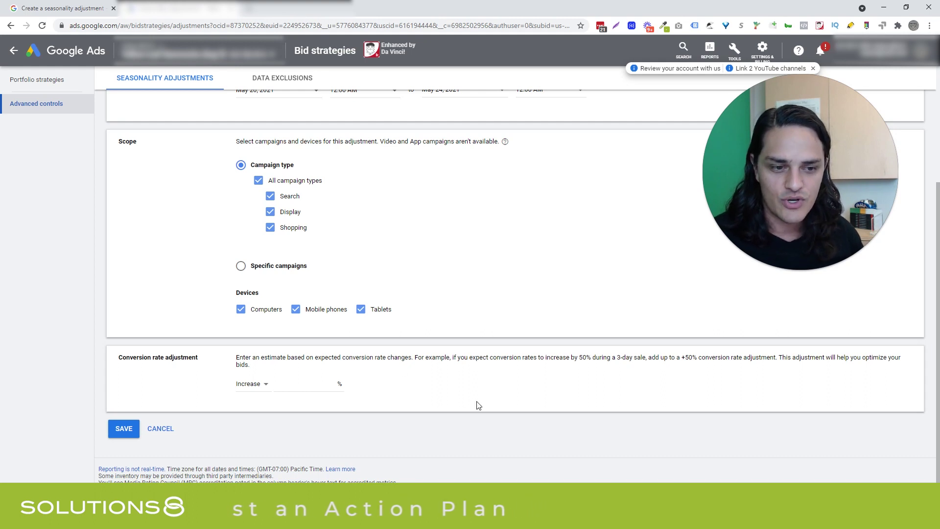
left_click(269, 387)
left_click(264, 395)
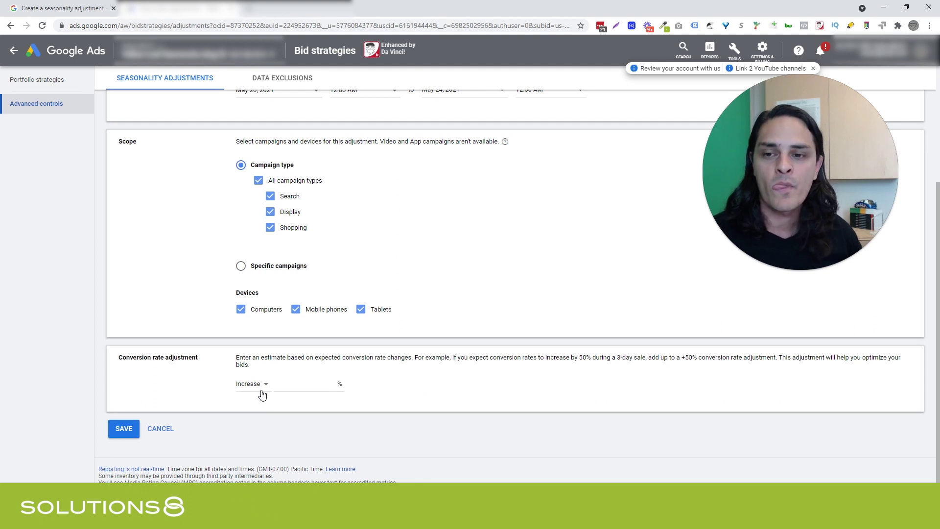
left_click(262, 396)
left_click(268, 411)
left_click(308, 386)
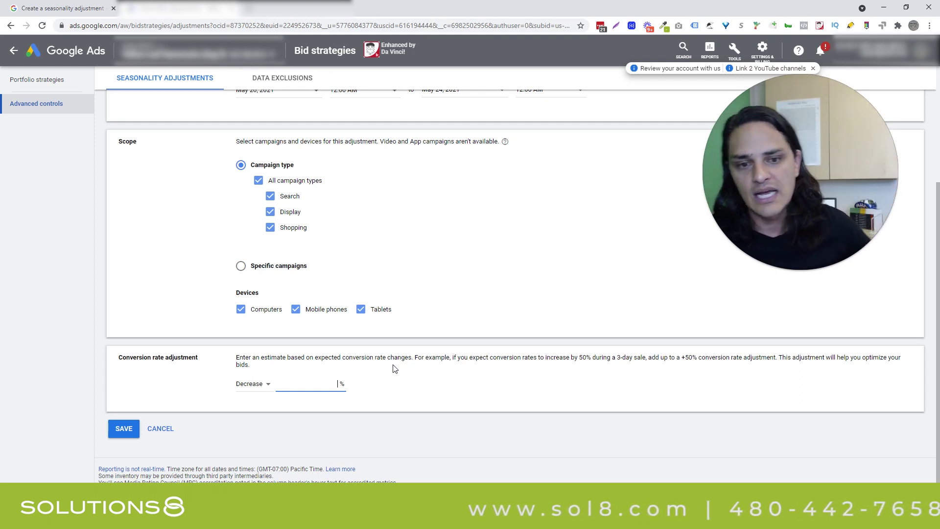
left_click(268, 385)
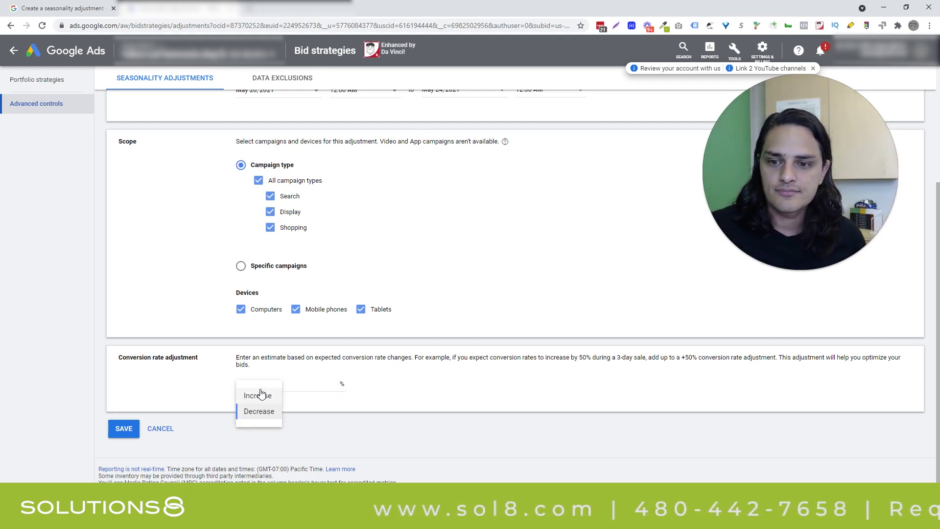
left_click(261, 395)
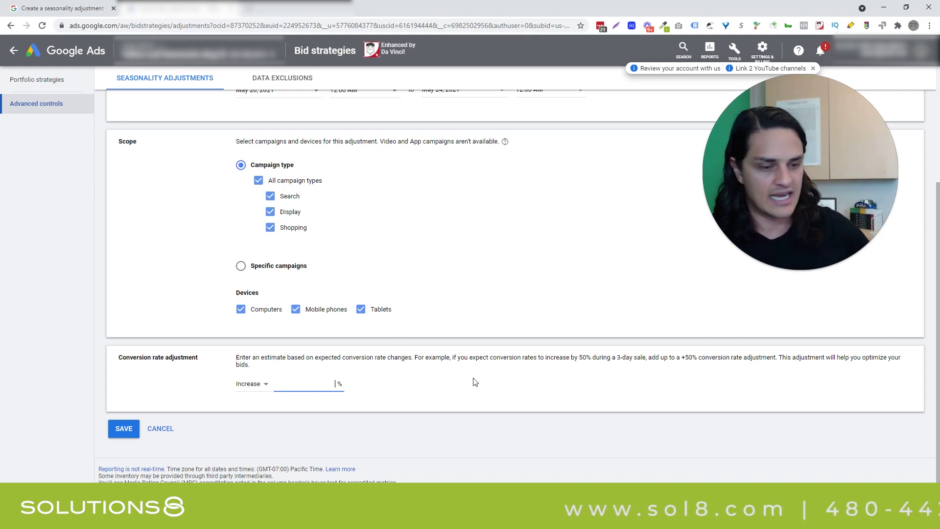
Set the conversion-rate change to a 50% decrease
type("50")
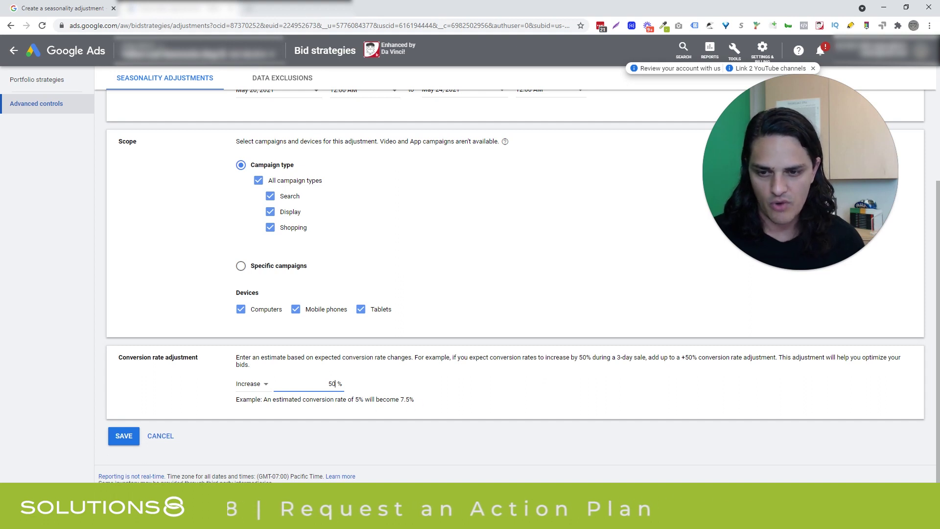
left_click_drag(327, 384, 354, 387)
left_click(247, 384)
left_click(246, 416)
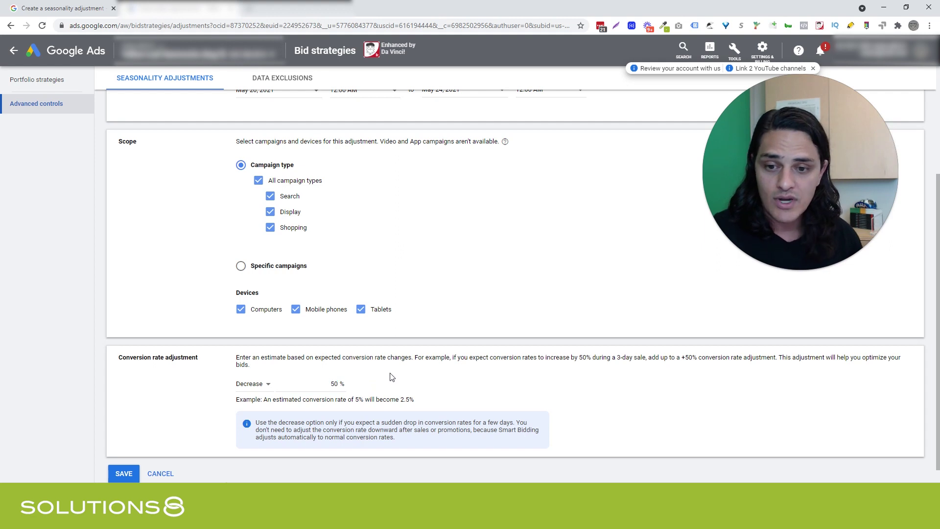
Discard the unsaved adjustment and return to the 'Create a seasonality adjustment' help article
left_click(160, 475)
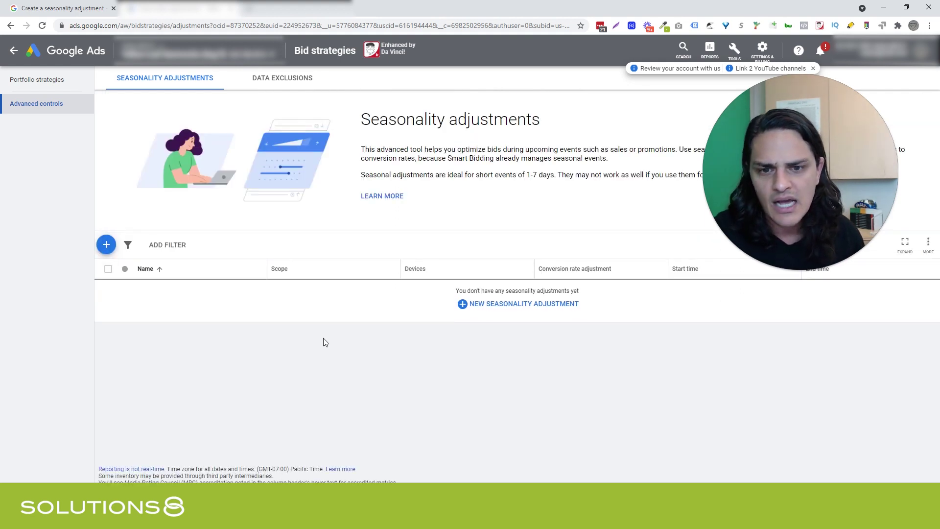
left_click(48, 11)
scroll(228, 243, "down", 4)
scroll(238, 201, "up", 4)
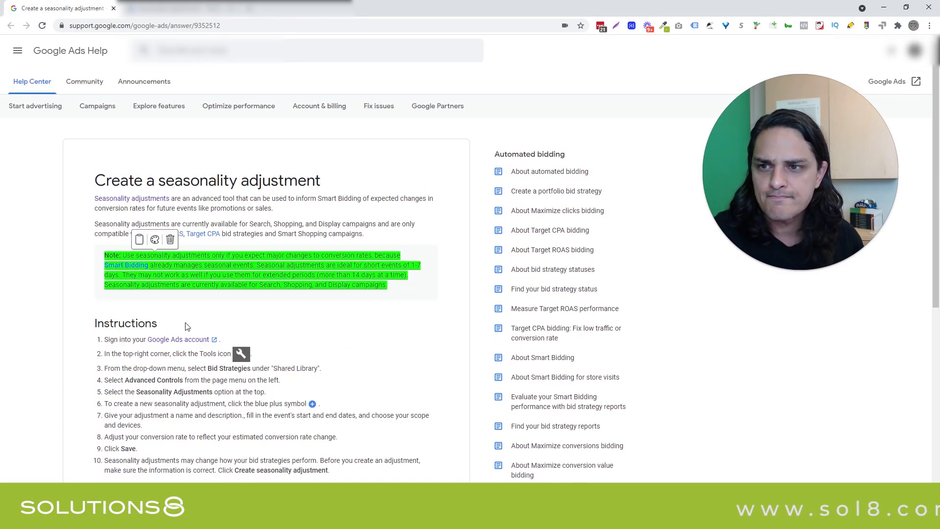
Preview the Smart Bidding definition and scroll through the article
left_click(126, 265)
scroll(365, 327, "down", 1)
scroll(365, 327, "down", 1)
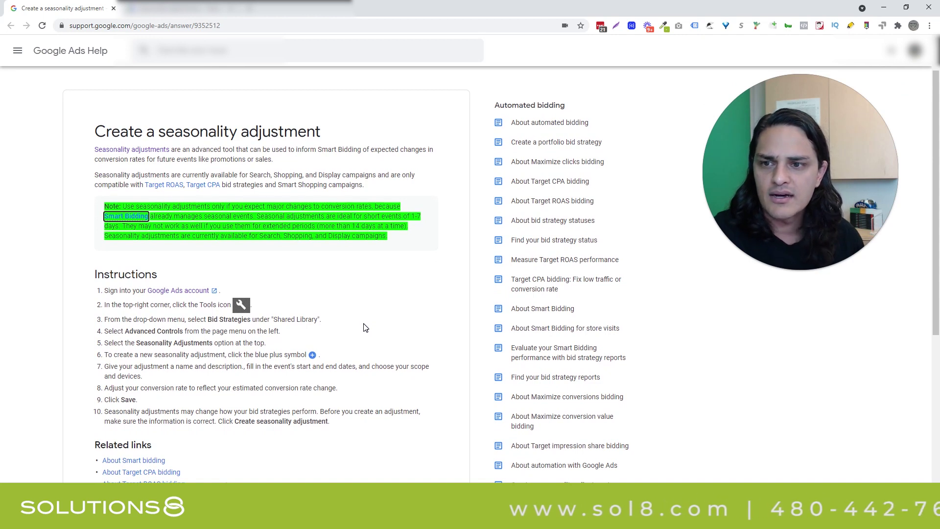
scroll(364, 327, "up", 1)
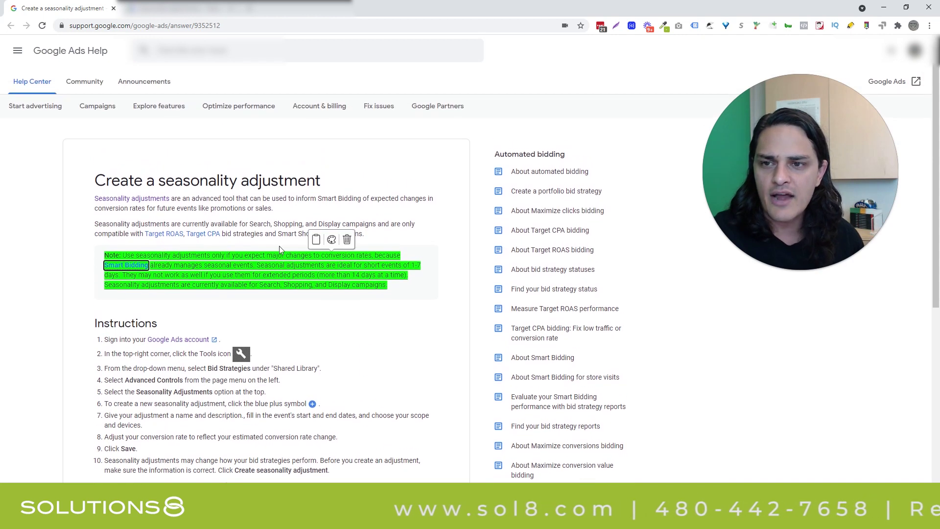